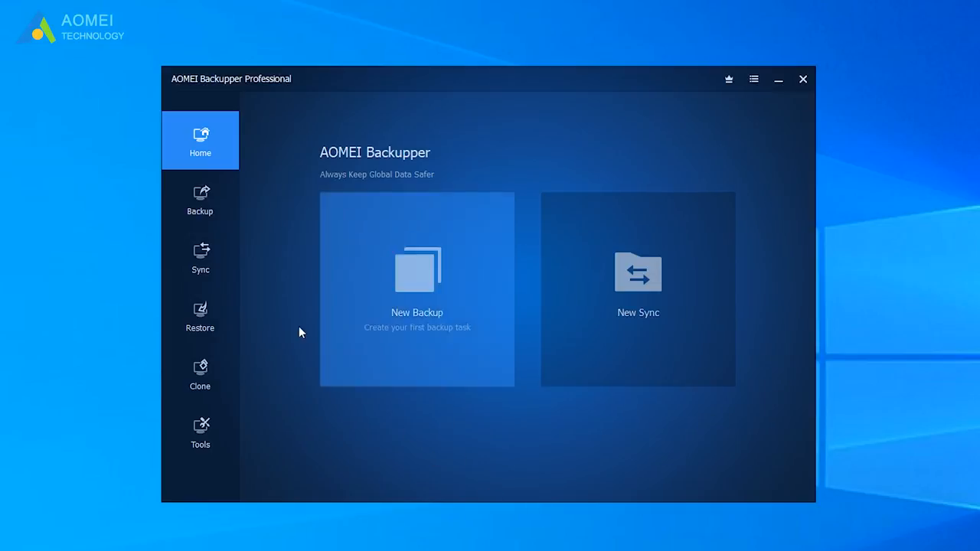
Start a Basic Sync task with D:\My Files as the source folder
left_click(210, 268)
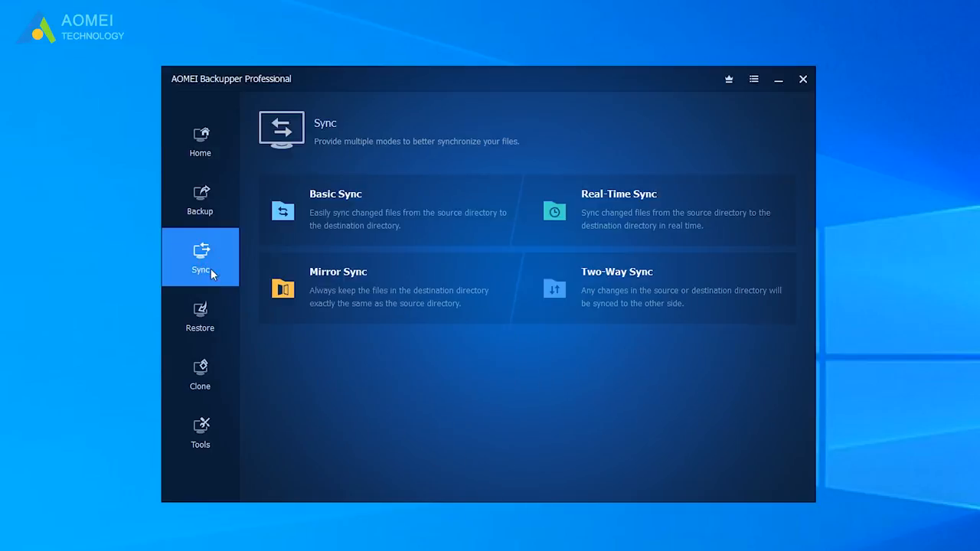
left_click(293, 228)
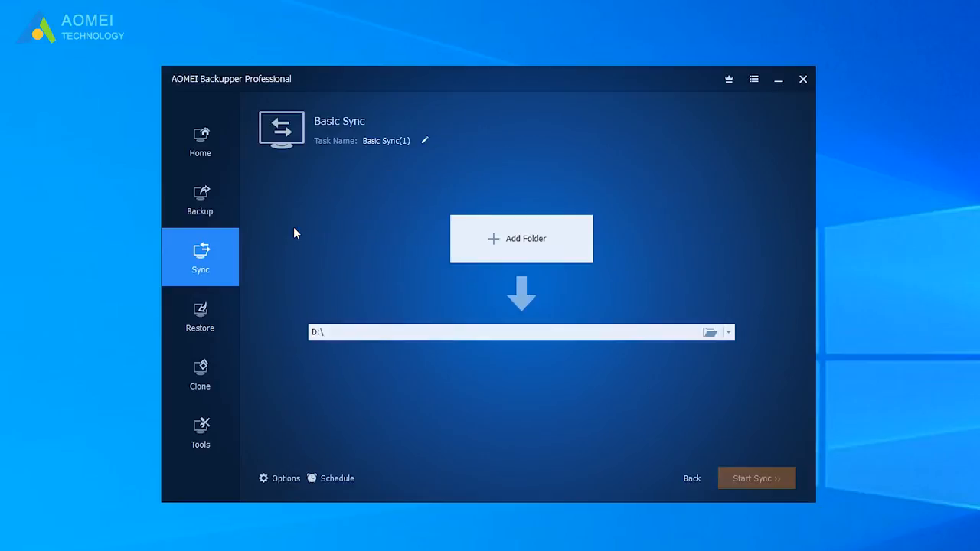
left_click(480, 246)
double_click(474, 232)
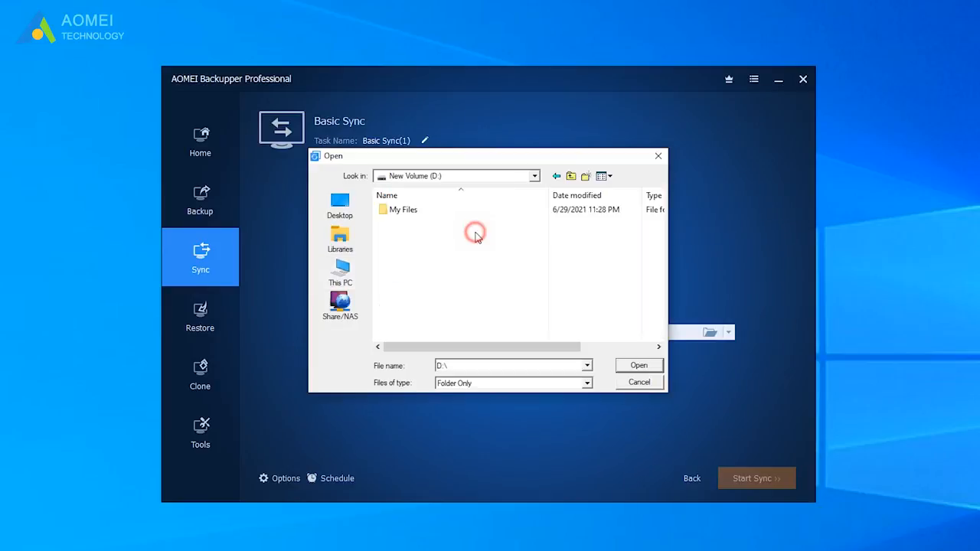
left_click(475, 212)
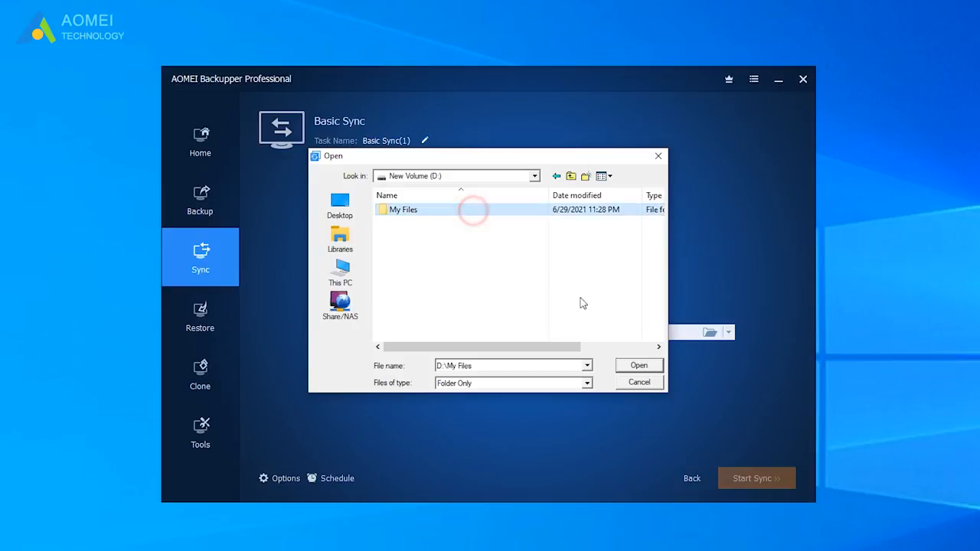
left_click(631, 368)
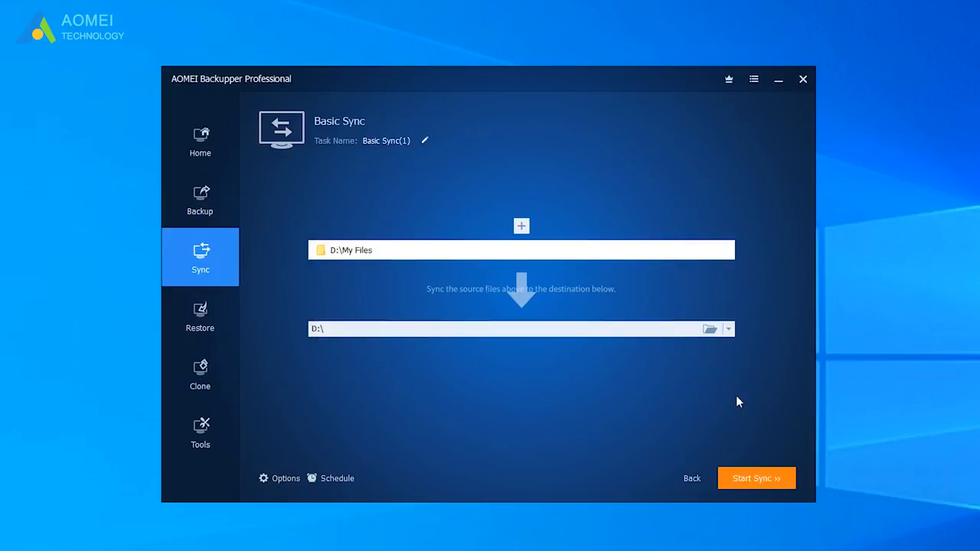
Set New Volume (F:) as the sync destination
left_click(710, 329)
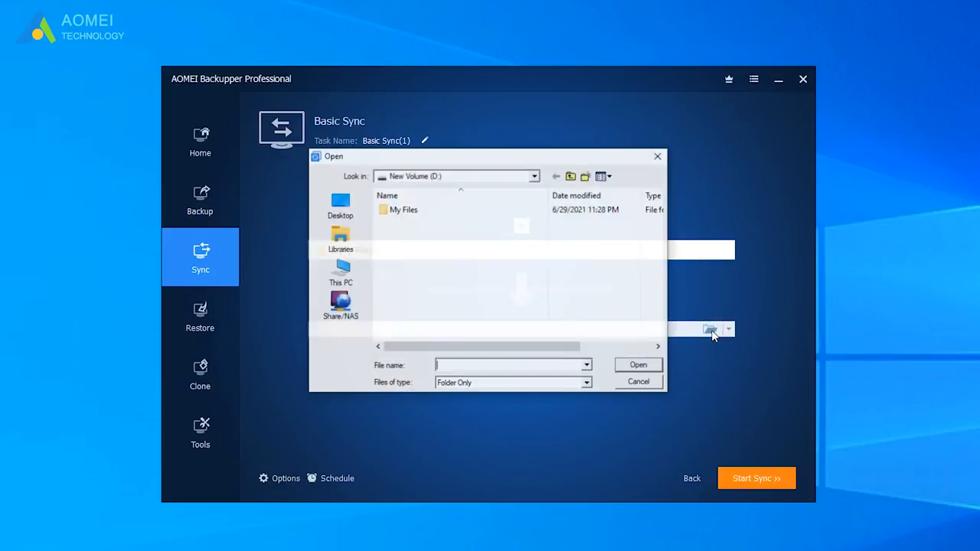
left_click(571, 176)
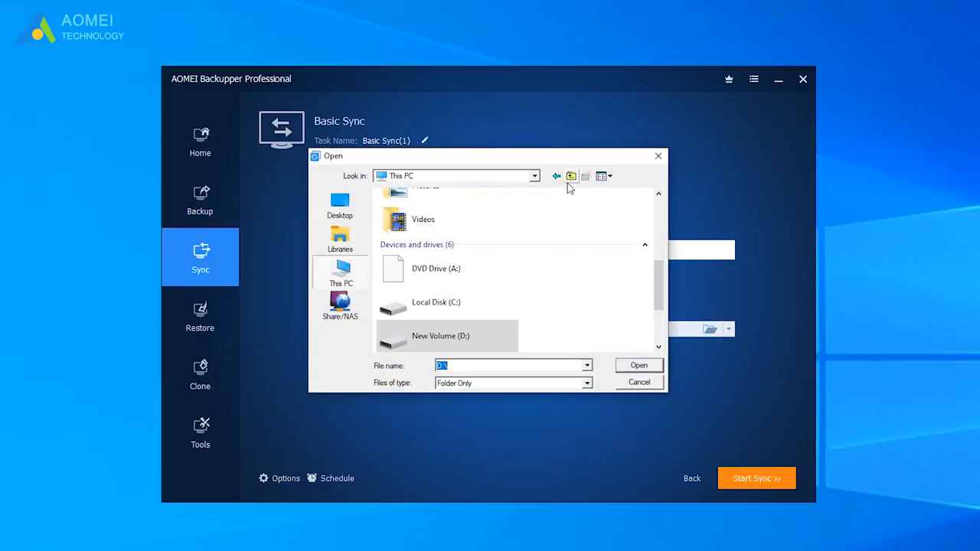
scroll(541, 284, "down", 3)
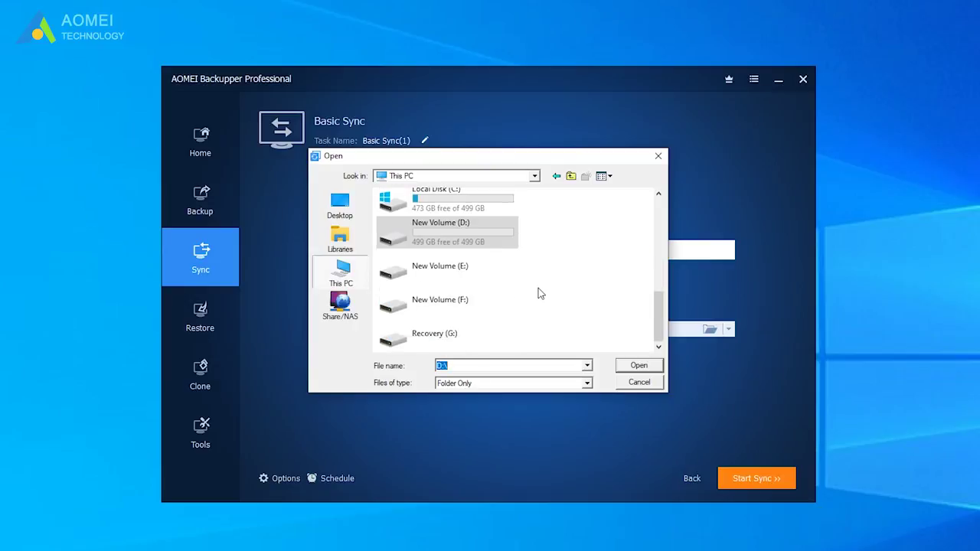
left_click(487, 313)
left_click(636, 365)
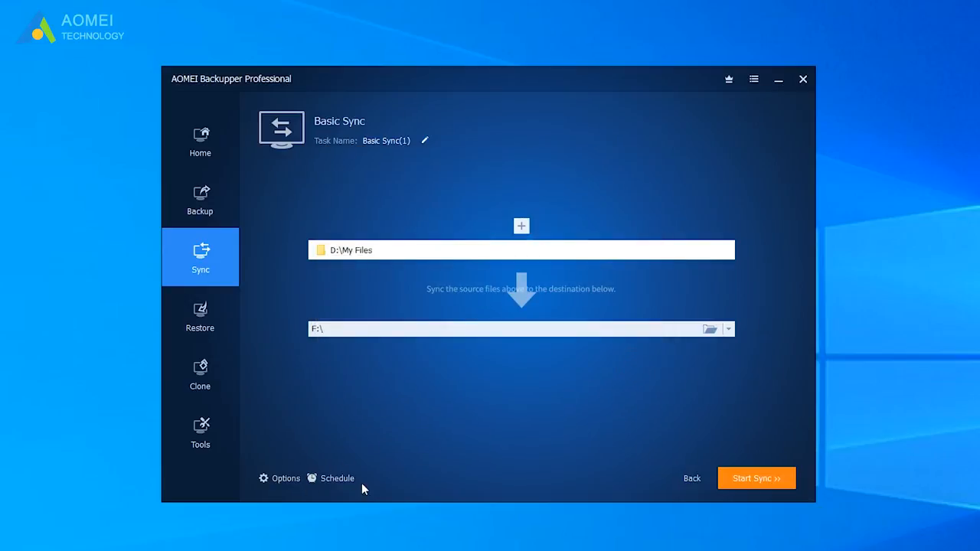
Give the sync task a Daily schedule
left_click(343, 479)
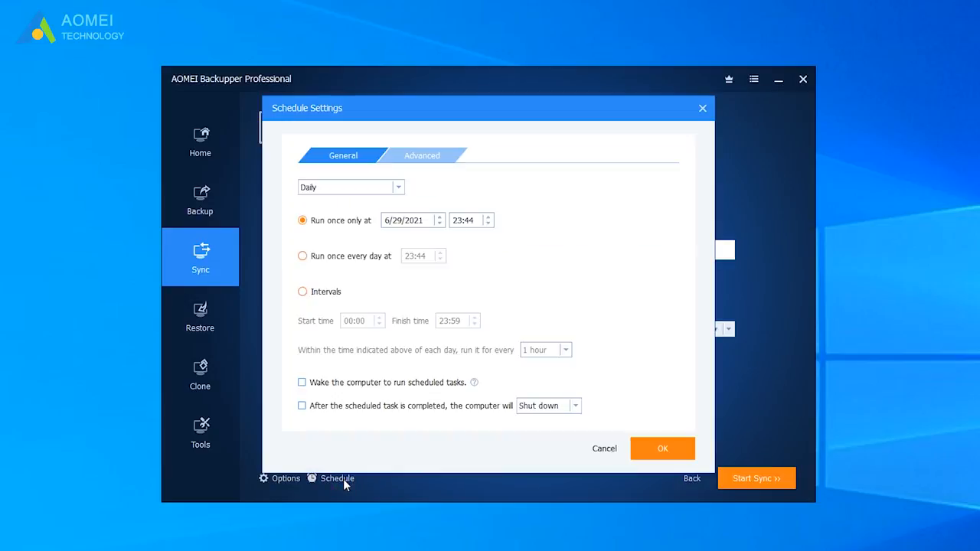
left_click(395, 191)
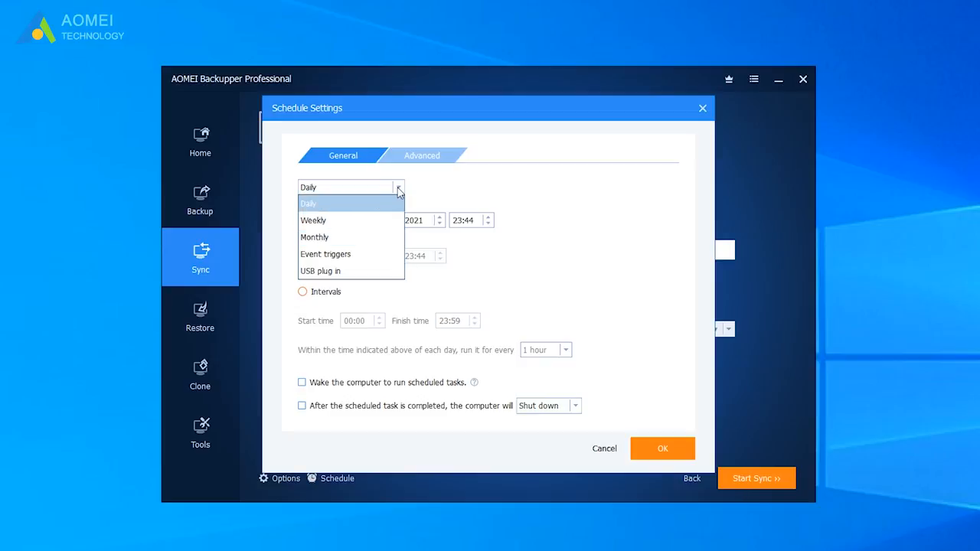
left_click(397, 188)
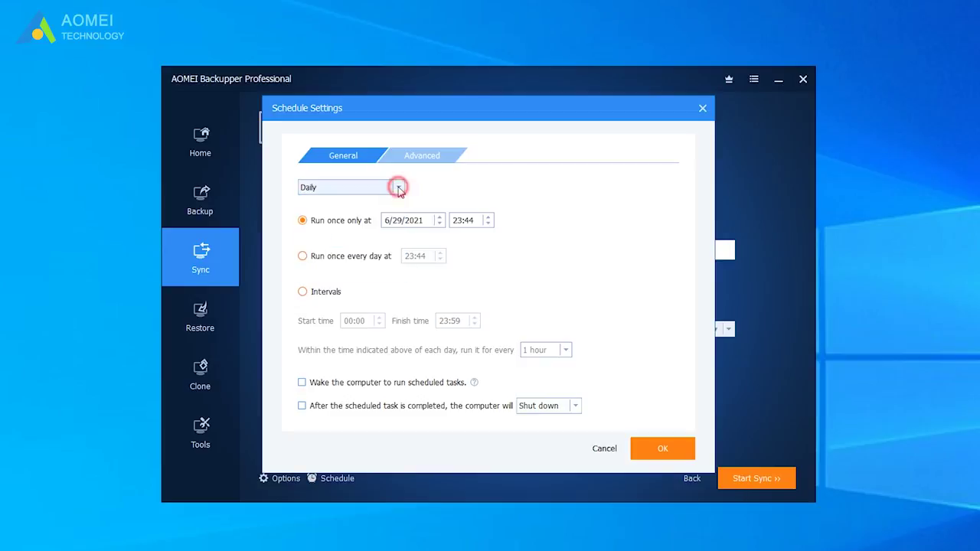
left_click(660, 451)
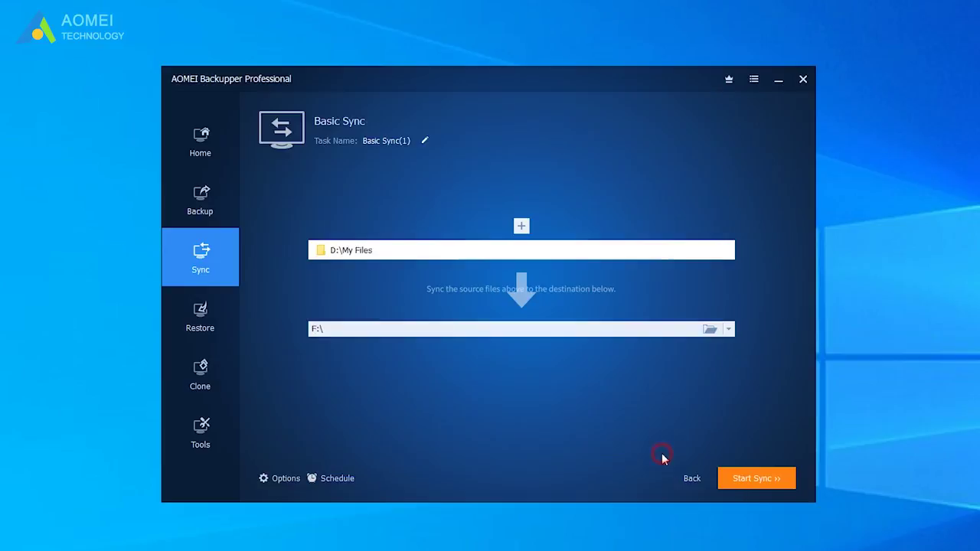
Add the schedule, start the sync now and finish once it completes
left_click(748, 481)
left_click(750, 502)
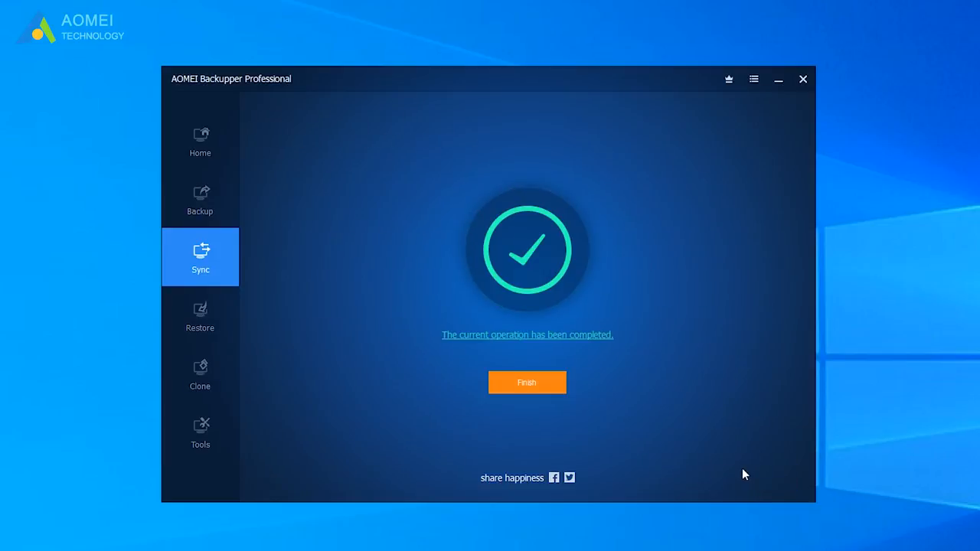
left_click(534, 389)
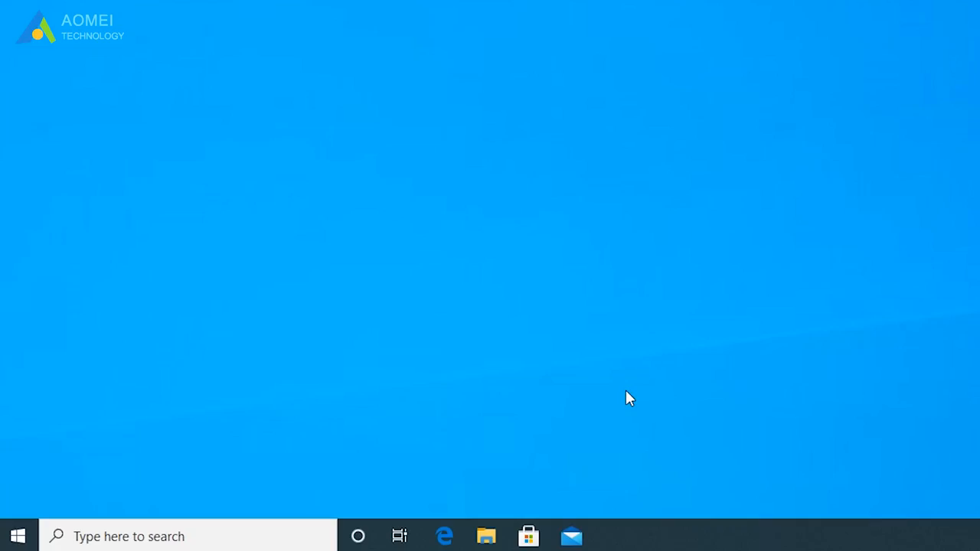
Search %userprofile%, locate the Documents folder and view its properties
left_click(265, 530)
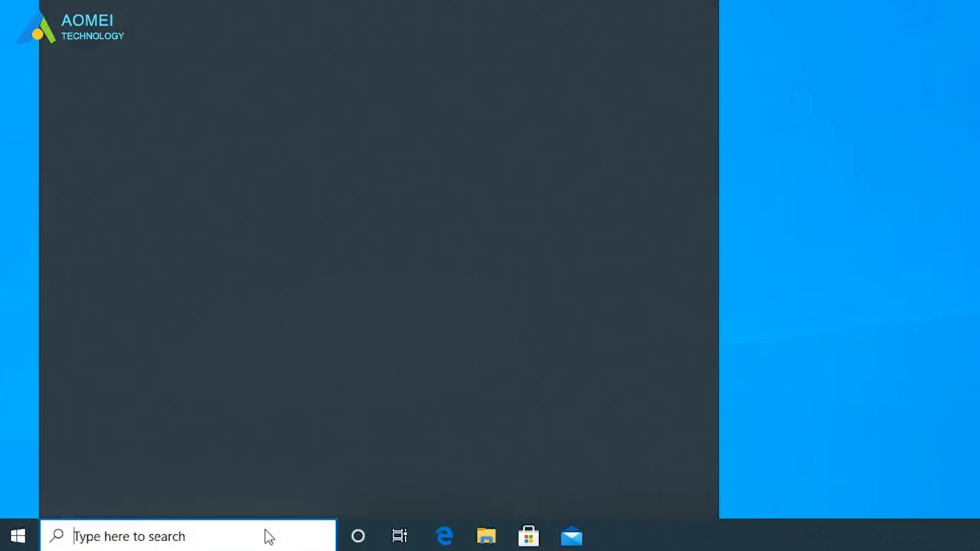
type("%userprofile%")
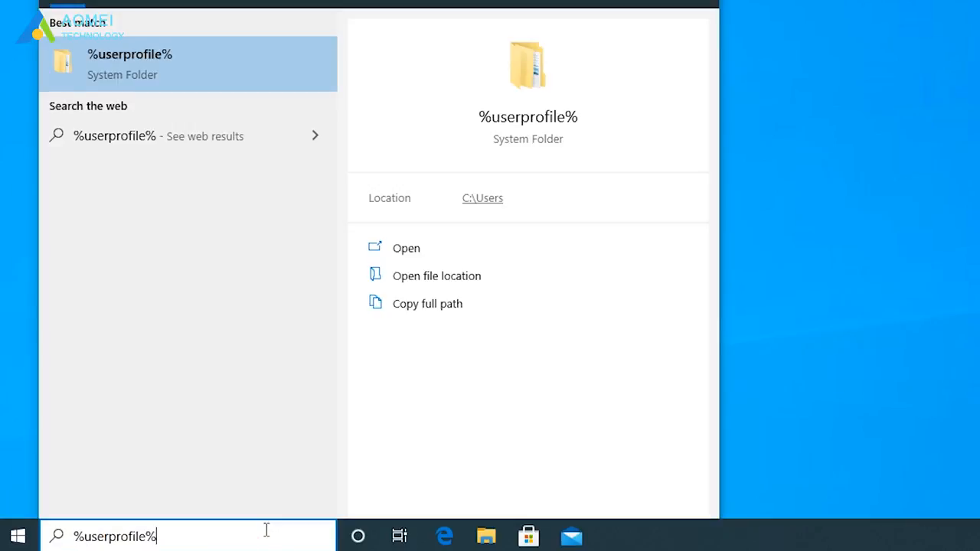
left_click_drag(264, 530, 72, 536)
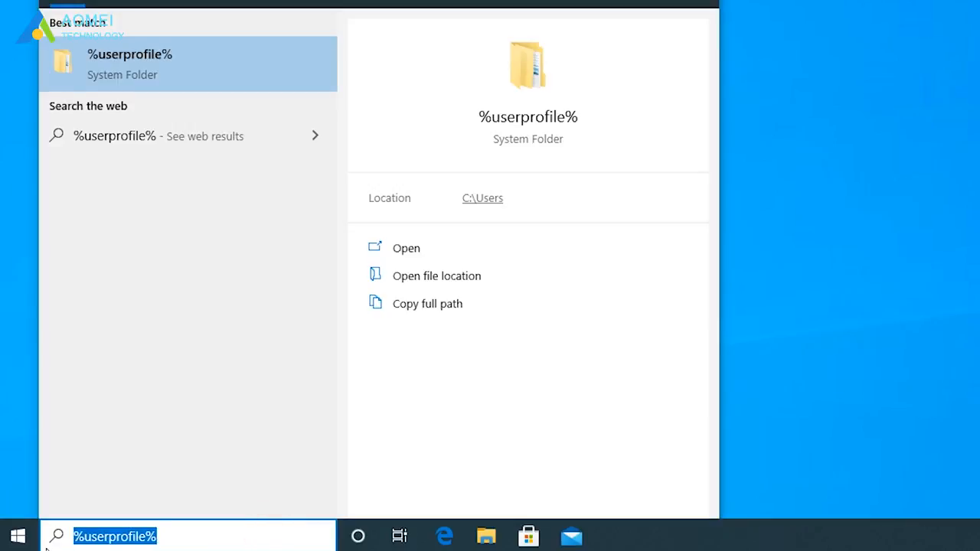
left_click(192, 535)
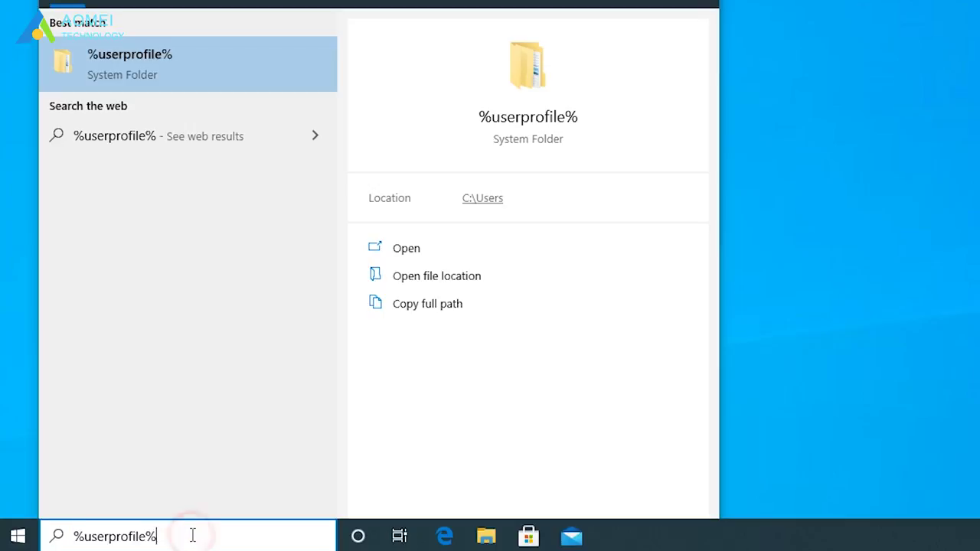
left_click(408, 251)
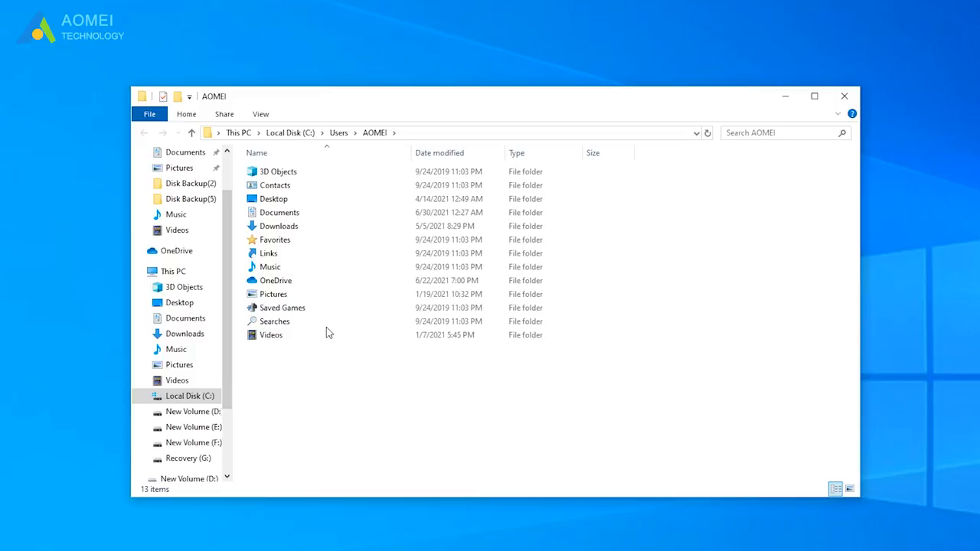
left_click(299, 213)
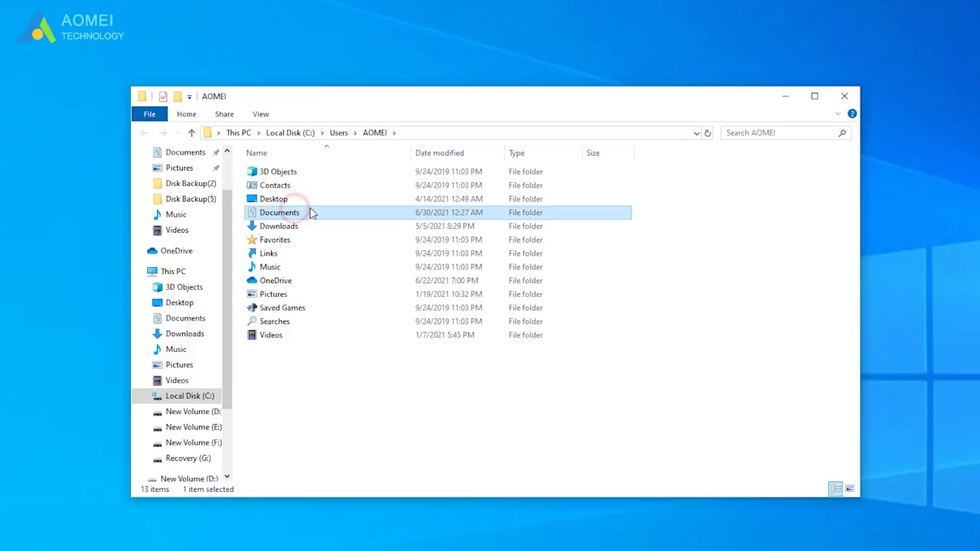
right_click(350, 215)
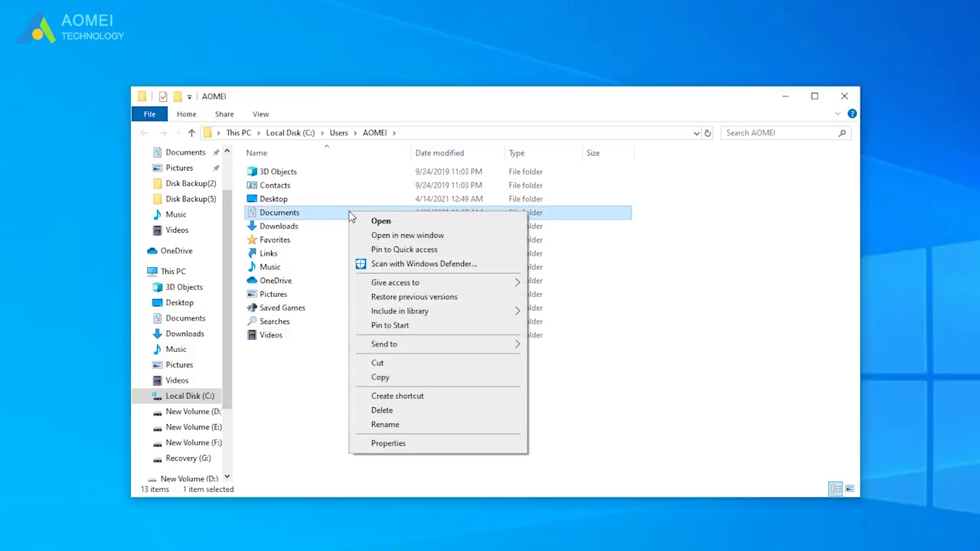
left_click(377, 449)
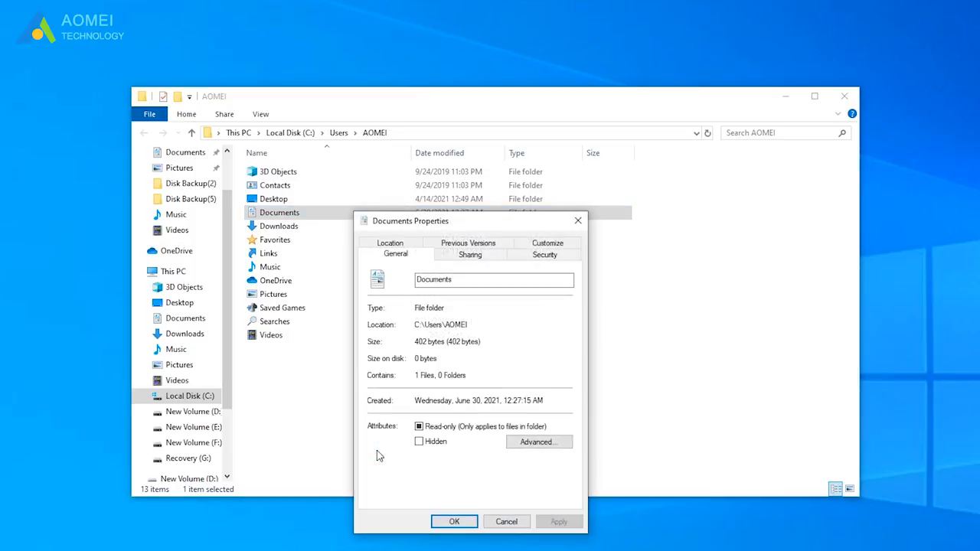
Move the Documents folder location to D:\ and approve moving its files
left_click(372, 243)
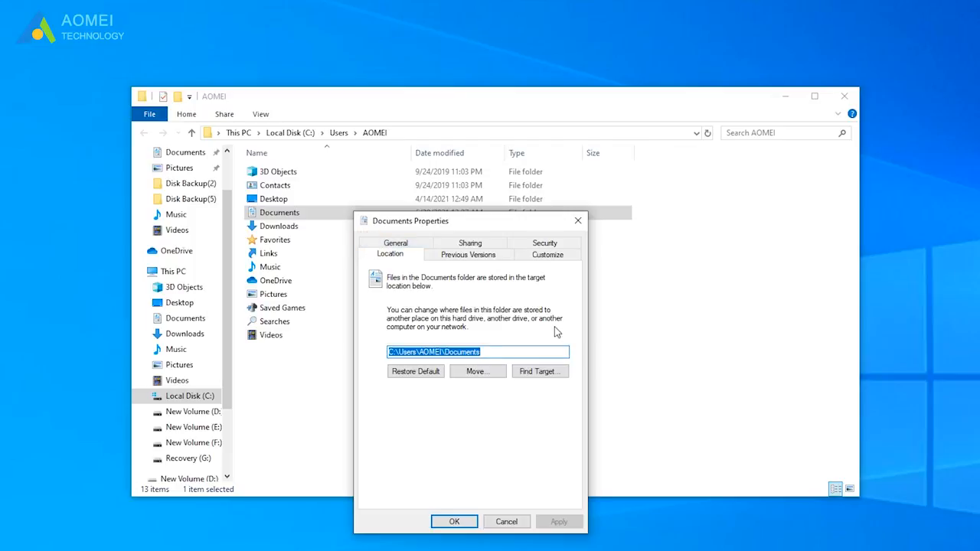
left_click(475, 371)
left_click(676, 365)
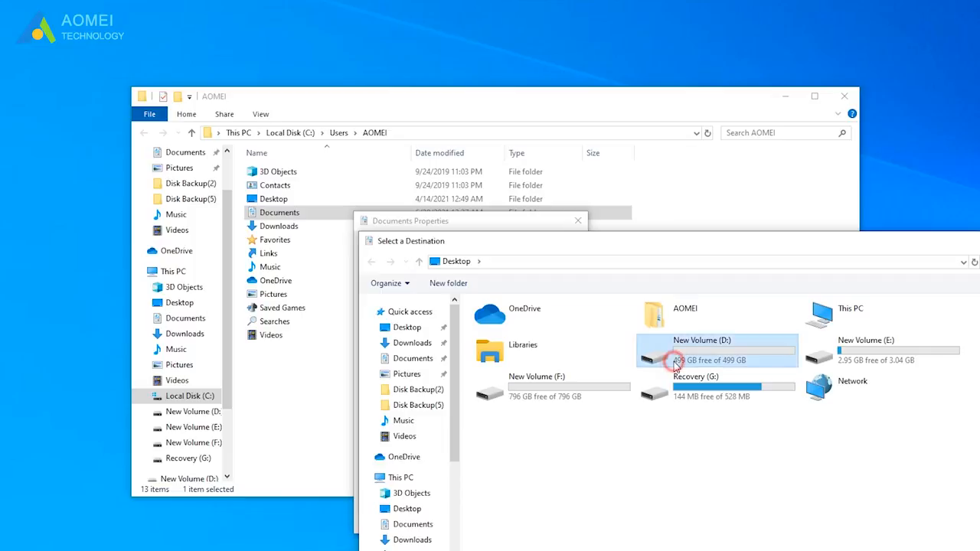
key("Return")
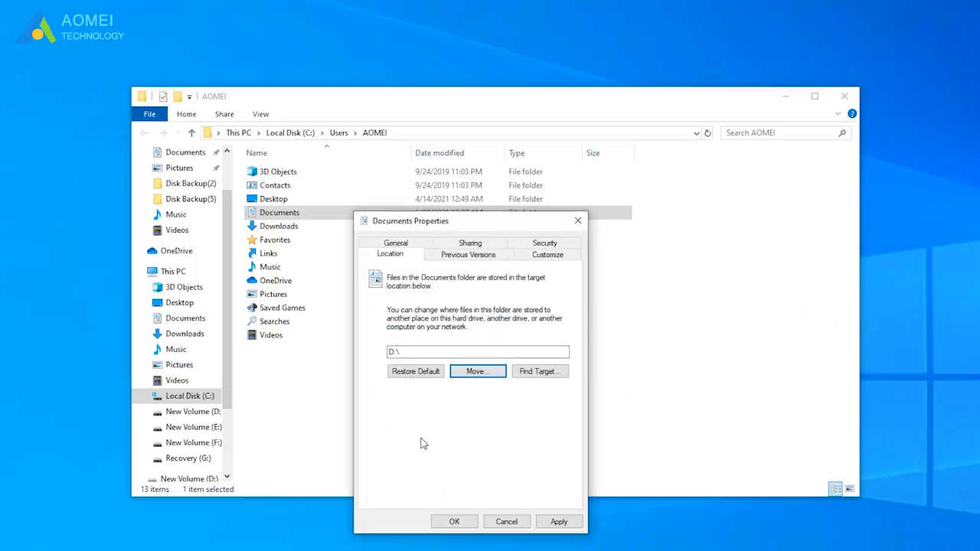
left_click(572, 523)
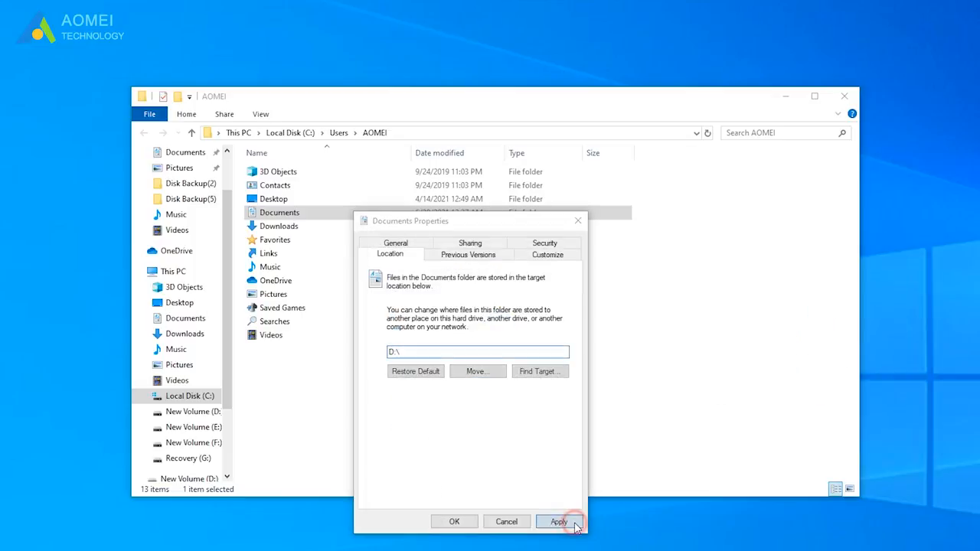
left_click(651, 322)
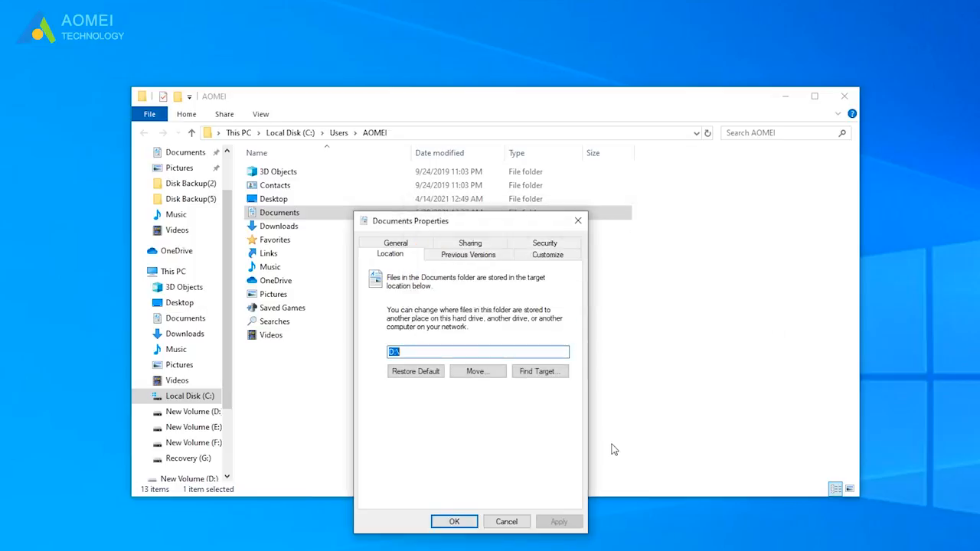
left_click(455, 523)
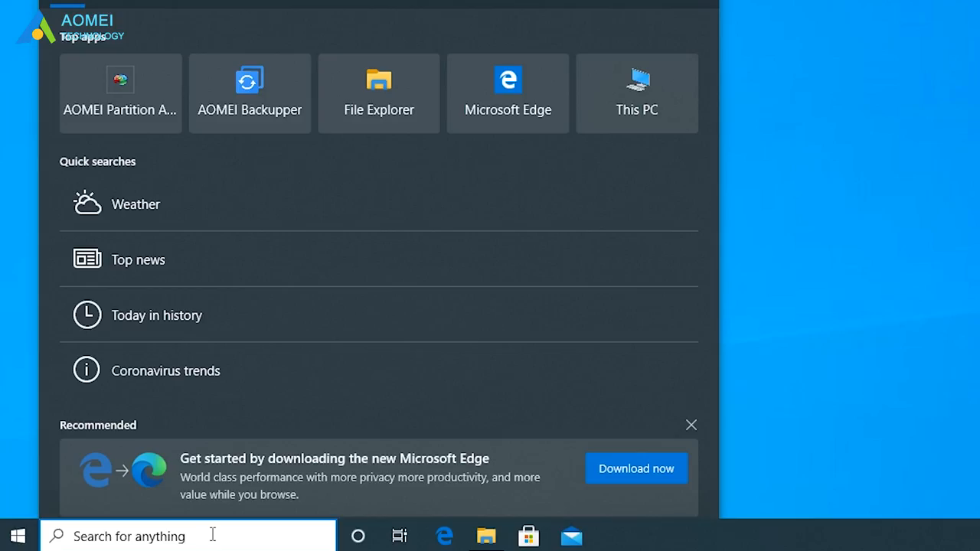
type("cmd")
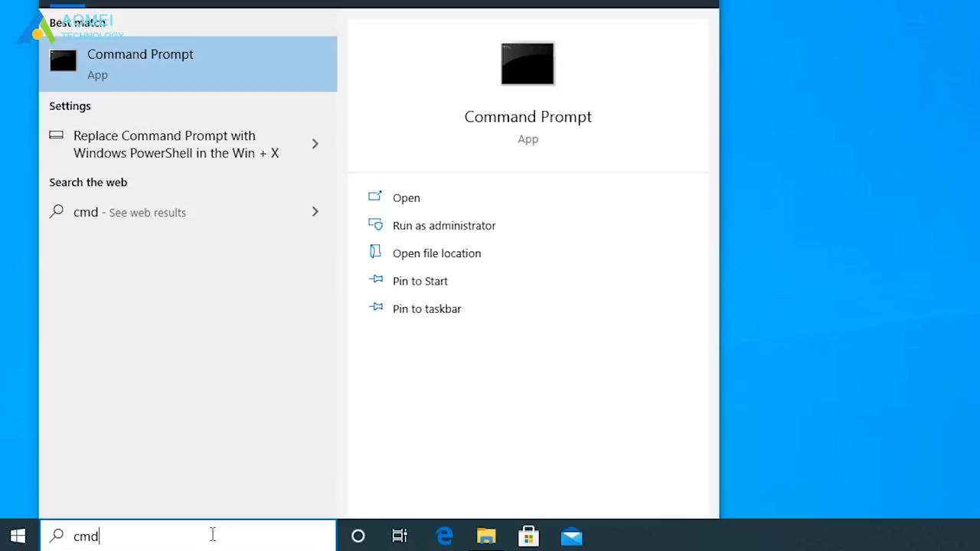
Run mklink /D "Program Files" "D: Program Files" in an administrator Command Prompt
left_click(429, 228)
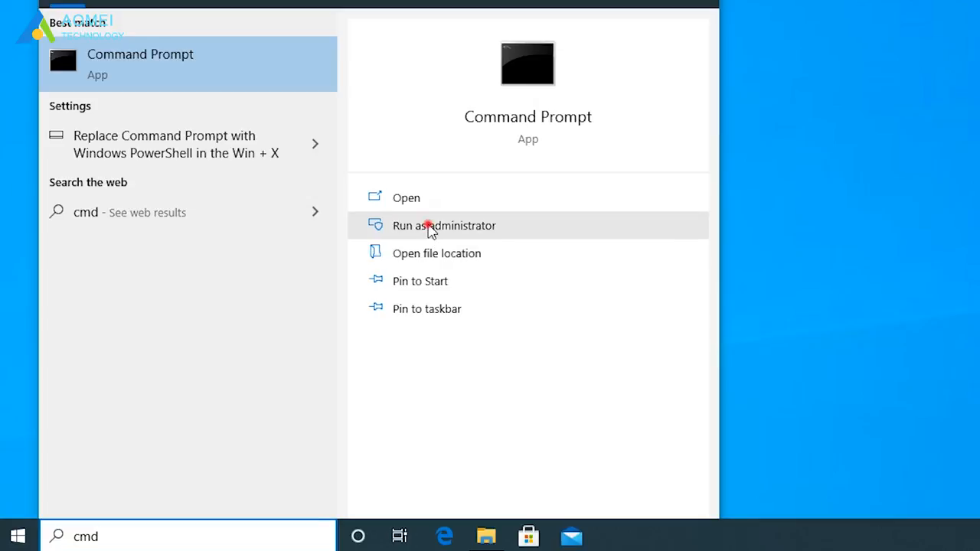
left_click(430, 228)
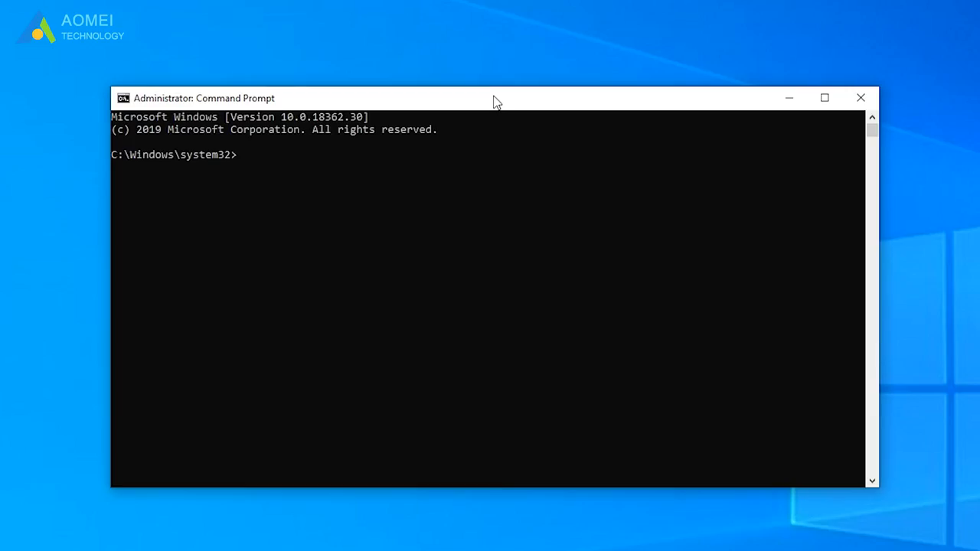
type("mklink /D \"Program Files\" \"D: Program Files\"")
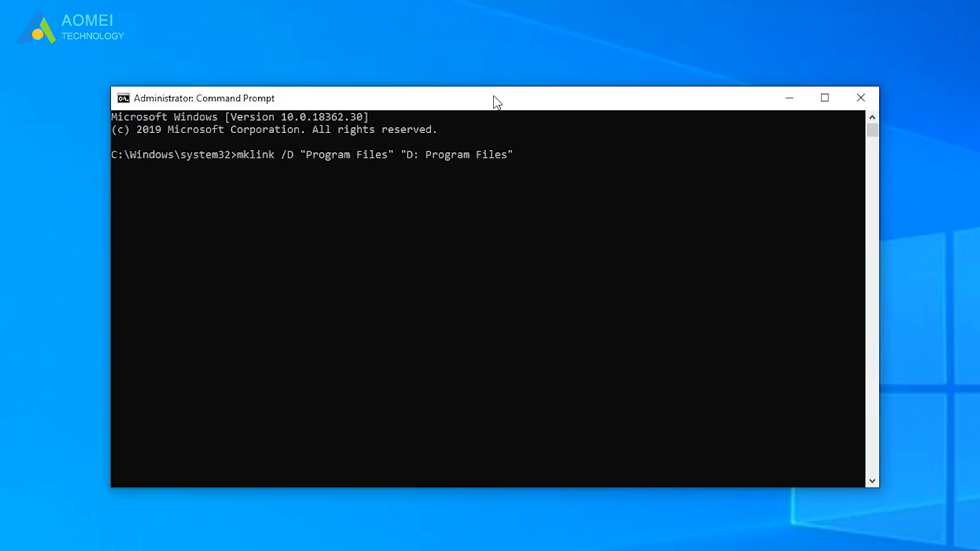
key("Return")
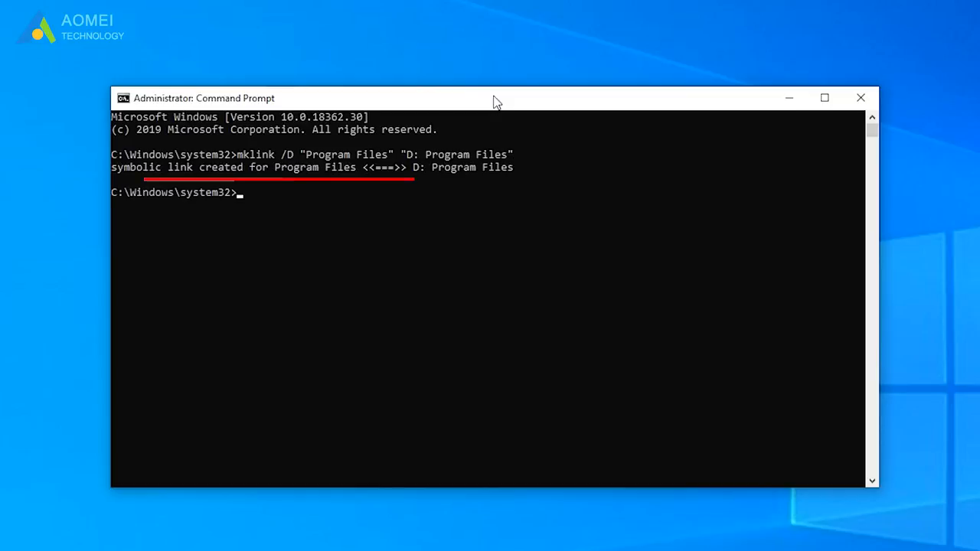